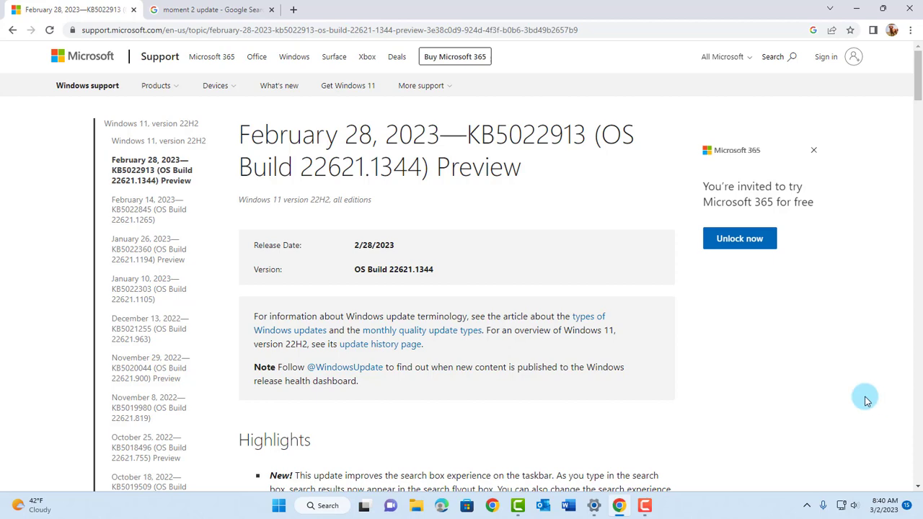
- Select the KB5022913 title, skim the Highlights, then go to Windows Update settings
left_click_drag(470, 135, 582, 135)
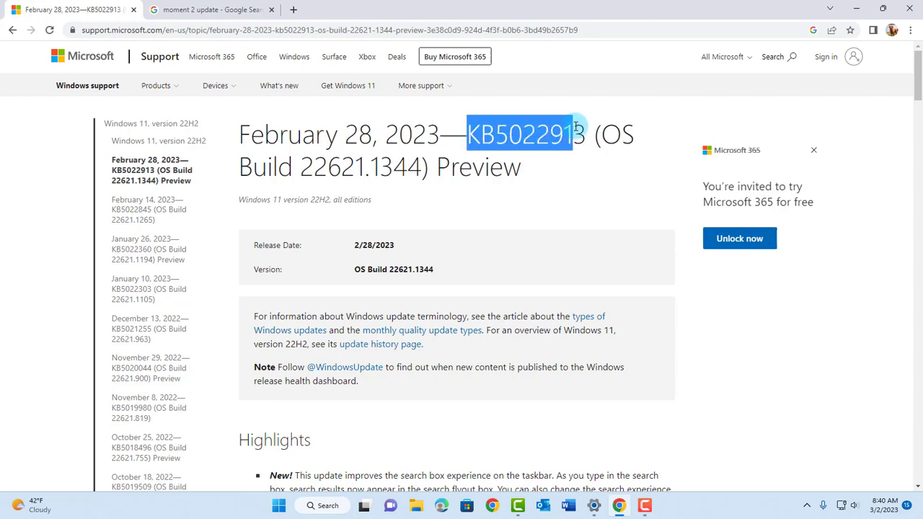
scroll(618, 223, "down", 4)
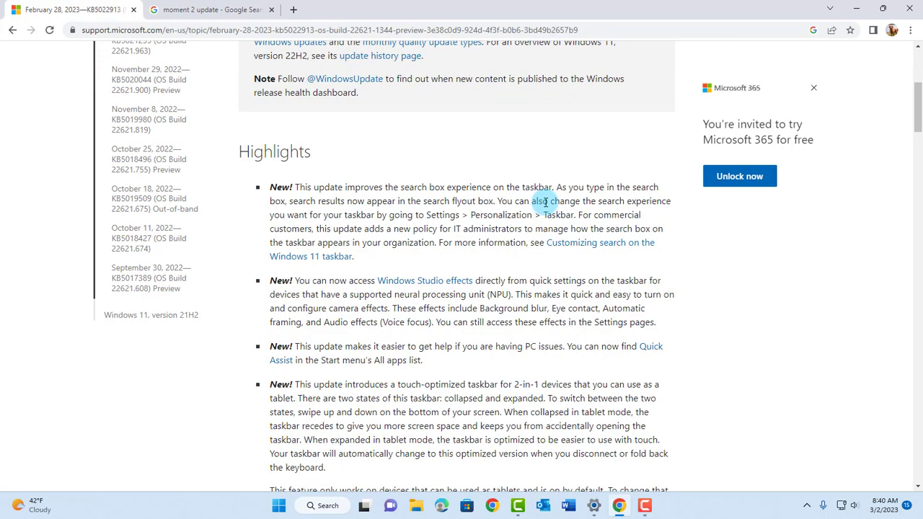
scroll(729, 268, "up", 4)
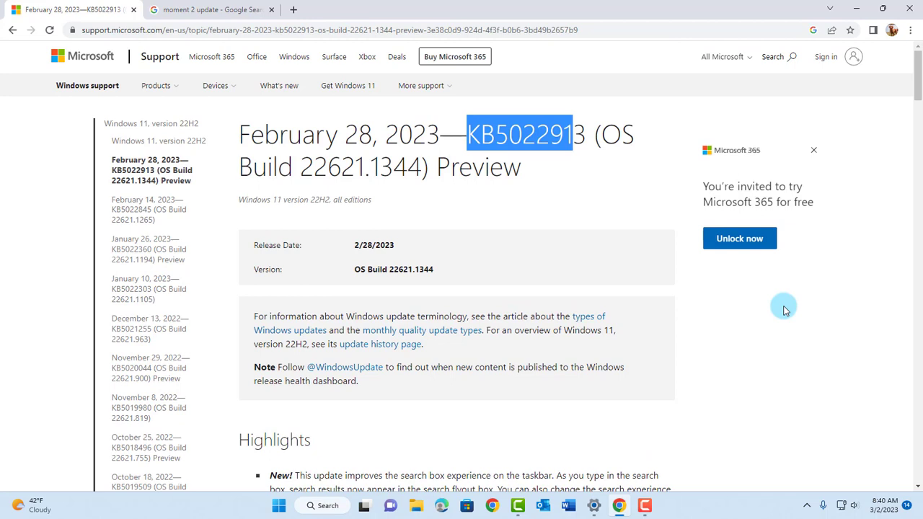
left_click(594, 505)
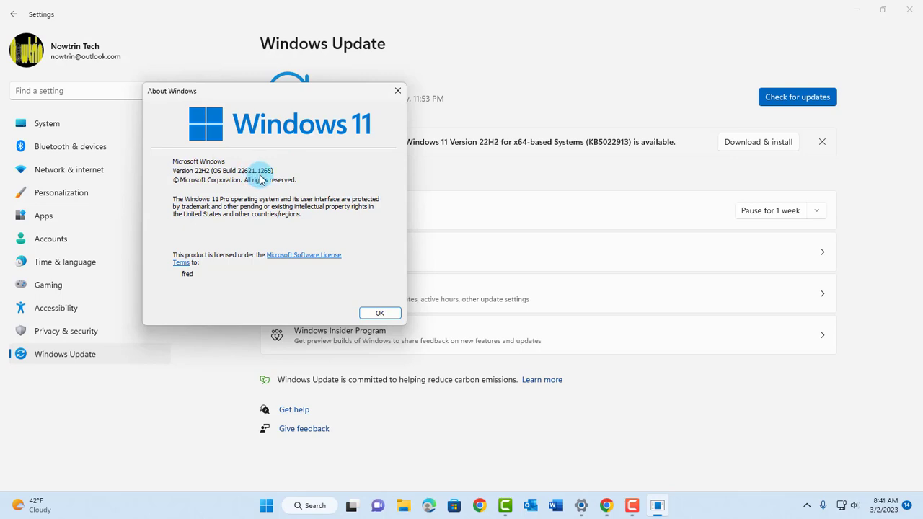
- Dismiss the About Windows box (build 22621.1265) and download and install KB5022913
left_click(397, 90)
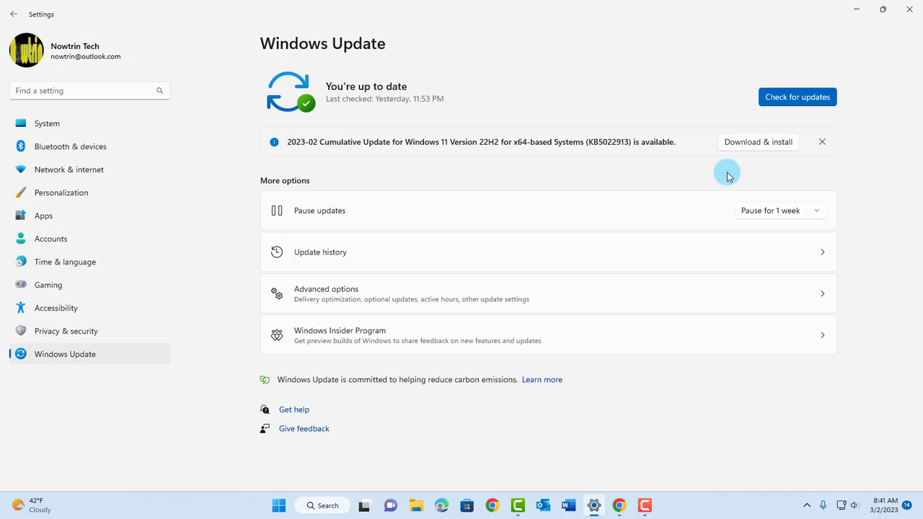
left_click(753, 143)
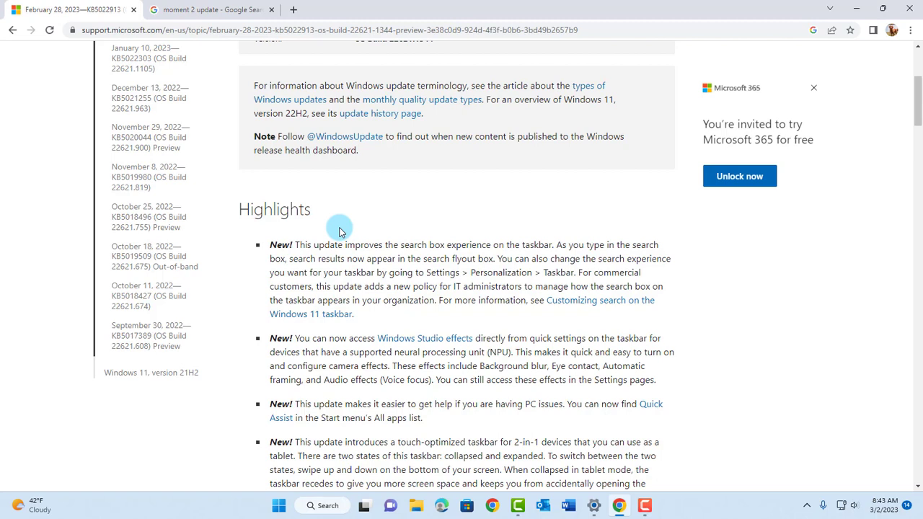
left_click_drag(346, 246, 658, 263)
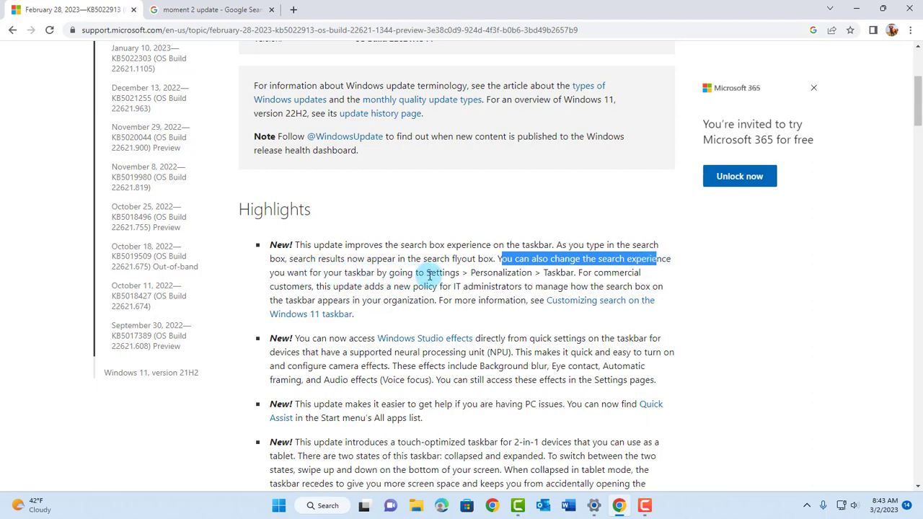
left_click_drag(426, 273, 572, 271)
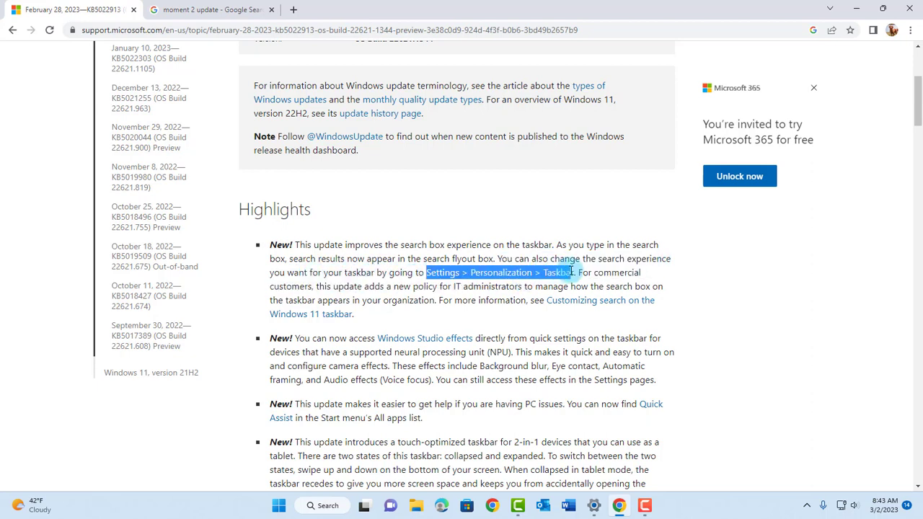
scroll(571, 272, "down", 2)
left_click_drag(295, 223, 604, 220)
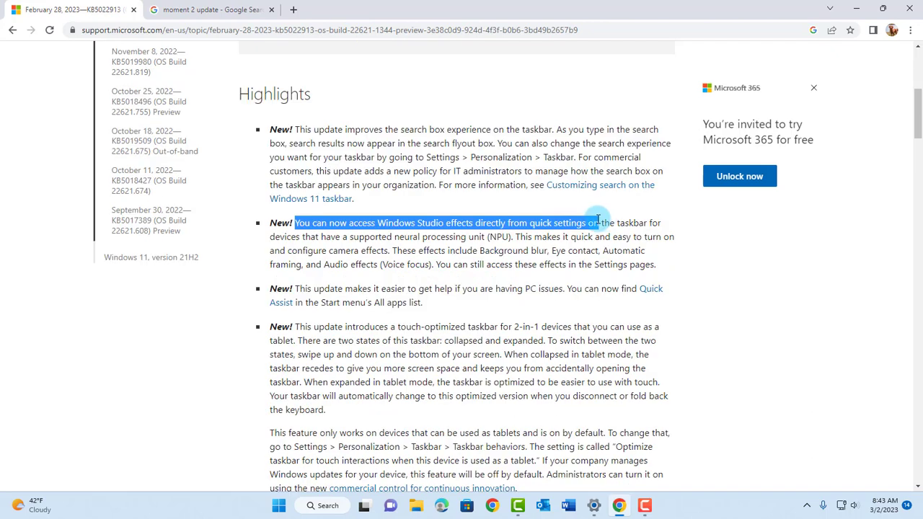
left_click_drag(598, 220, 645, 223)
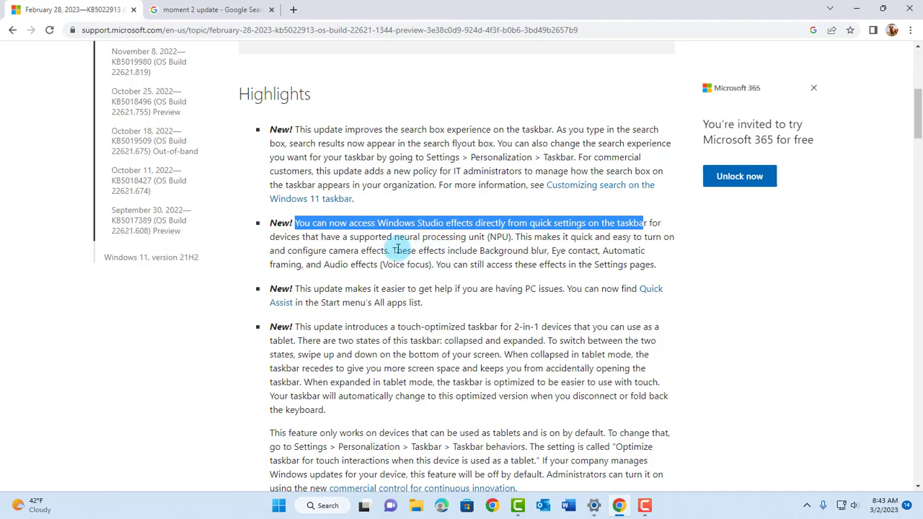
left_click_drag(396, 251, 644, 254)
left_click_drag(322, 265, 432, 265)
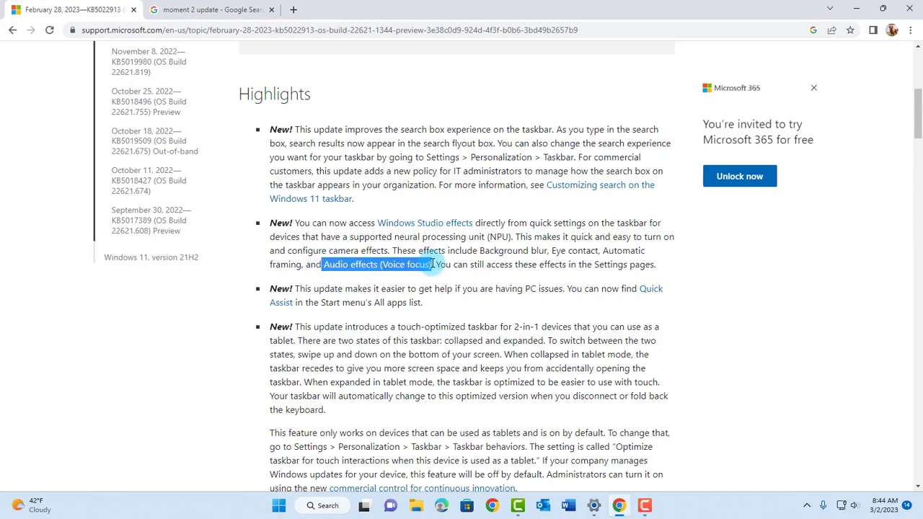
left_click_drag(655, 263, 595, 264)
scroll(690, 305, "down", 1)
left_click_drag(568, 230, 652, 246)
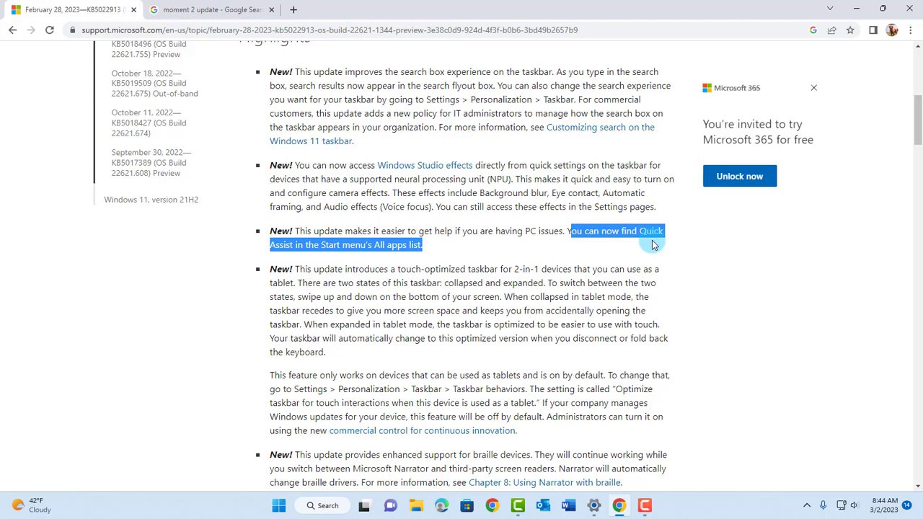
scroll(652, 245, "down", 1)
left_click_drag(325, 294, 296, 213)
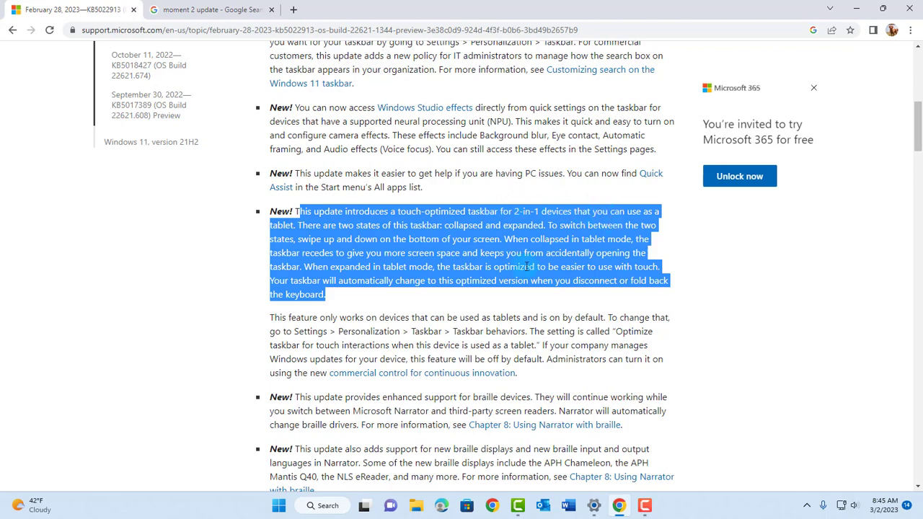
scroll(533, 263, "down", 5)
left_click_drag(295, 215, 431, 221)
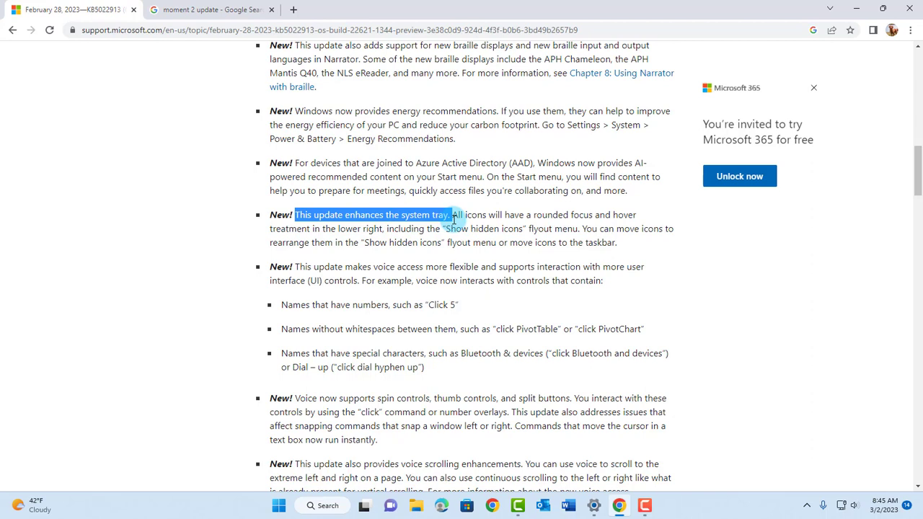
left_click_drag(532, 215, 633, 215)
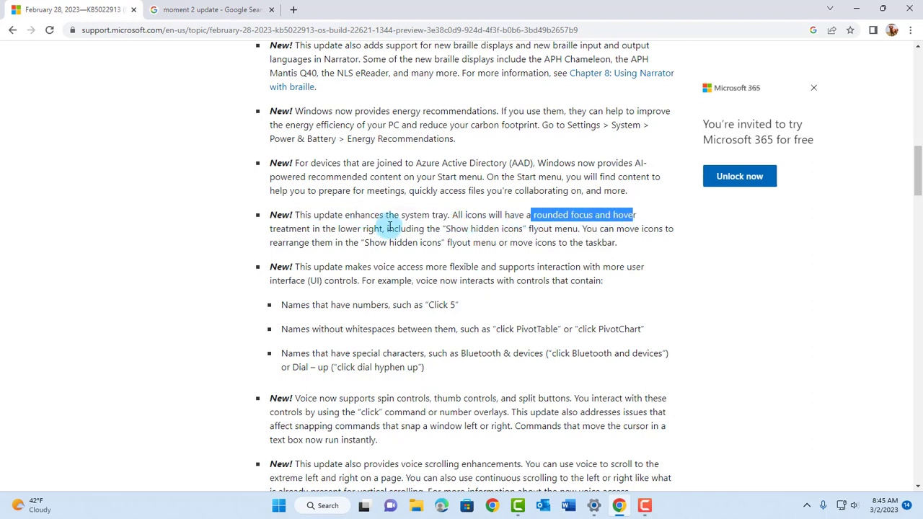
left_click_drag(385, 229, 270, 228)
left_click_drag(523, 228, 395, 224)
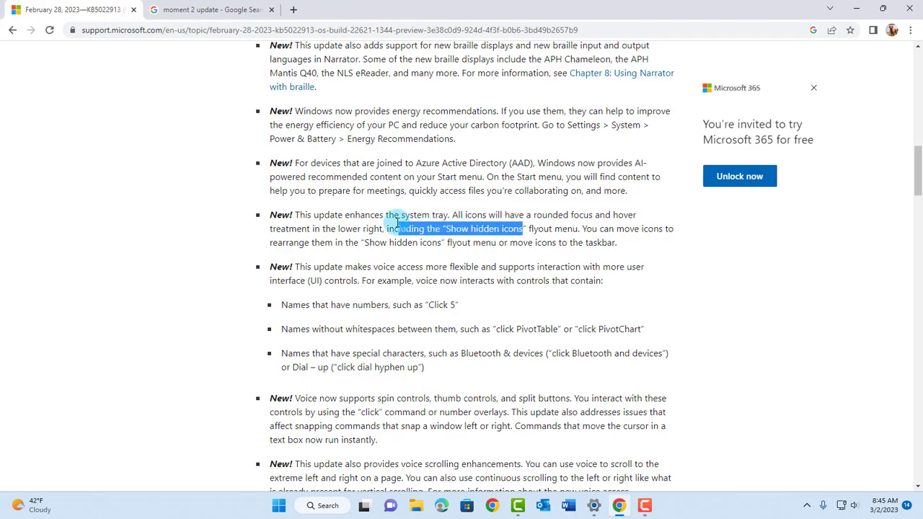
scroll(687, 310, "down", 9)
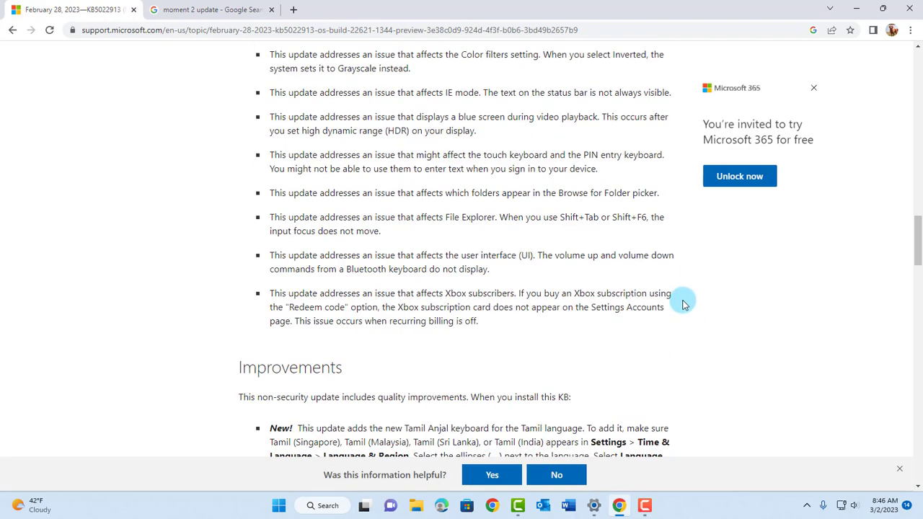
scroll(681, 301, "down", 1)
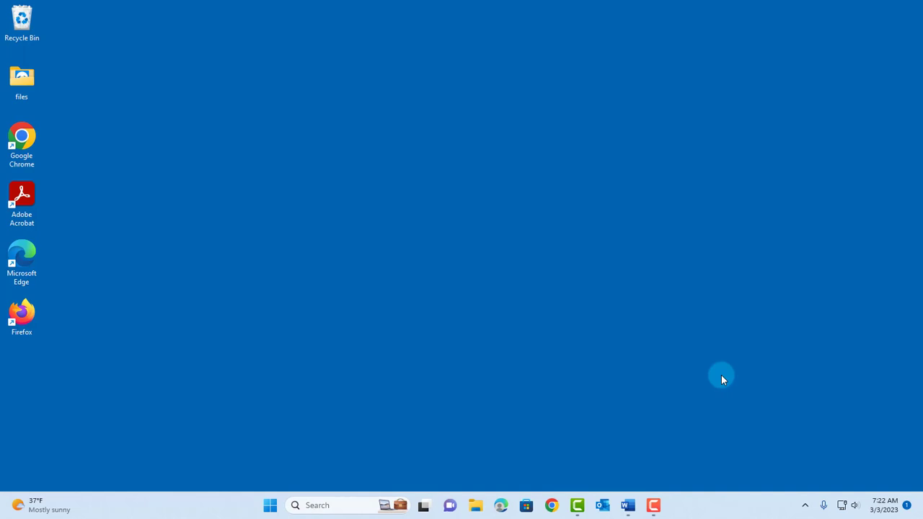
- Open Widgets from the taskbar weather icon and expand the board to full width
left_click(27, 497)
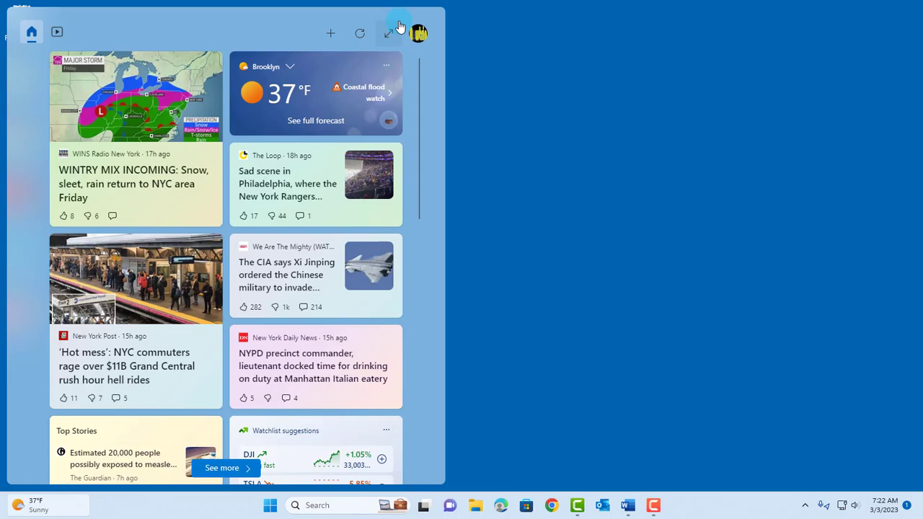
left_click(385, 36)
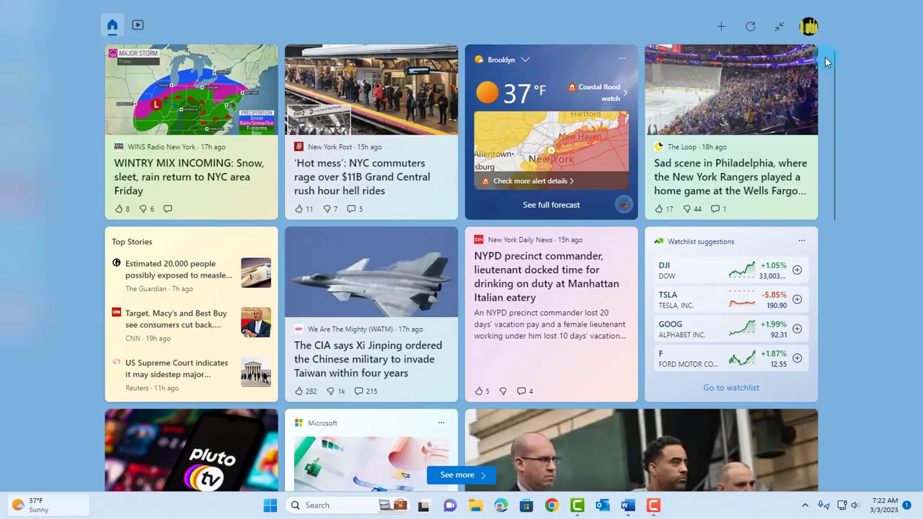
- Close Widgets, search Windows for 'bake a cake', then dismiss the results
left_click(785, 30)
key("super+s")
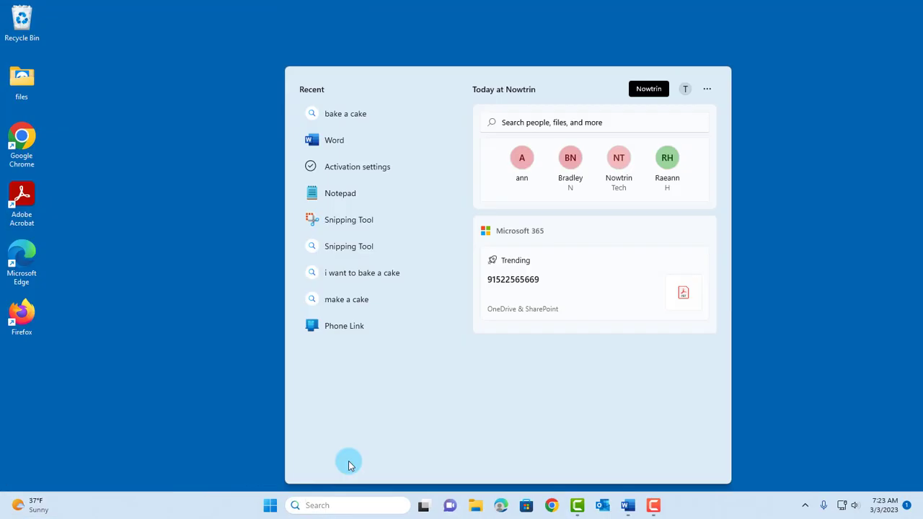
type("bak")
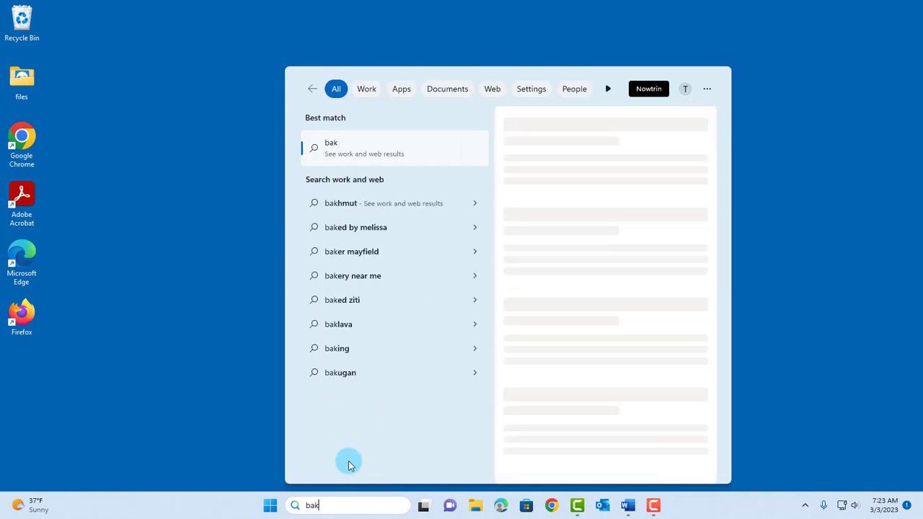
type("e a cake")
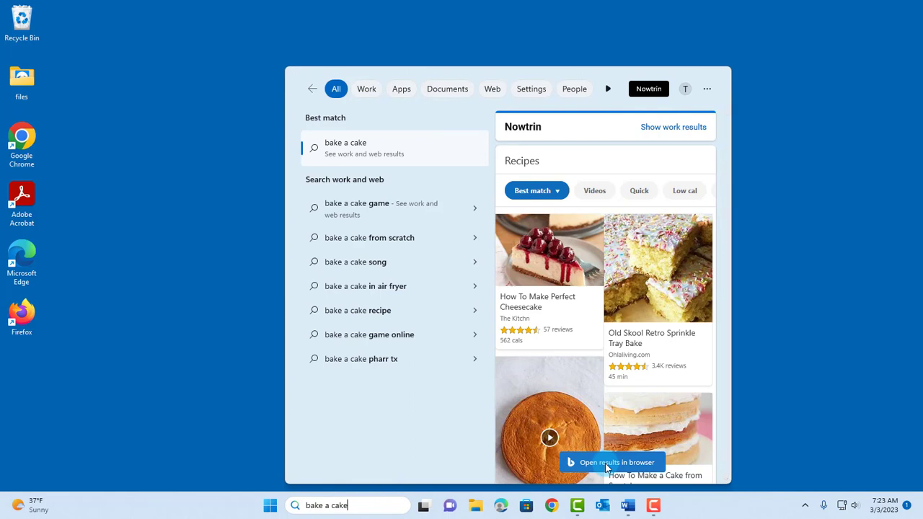
key("Escape")
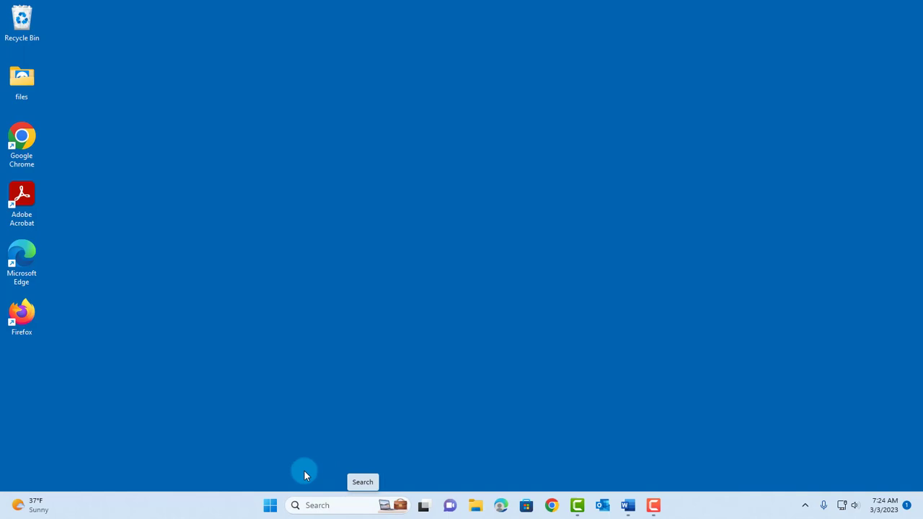
- Go to Personalization > Taskbar settings from the desktop context menu
right_click(473, 161)
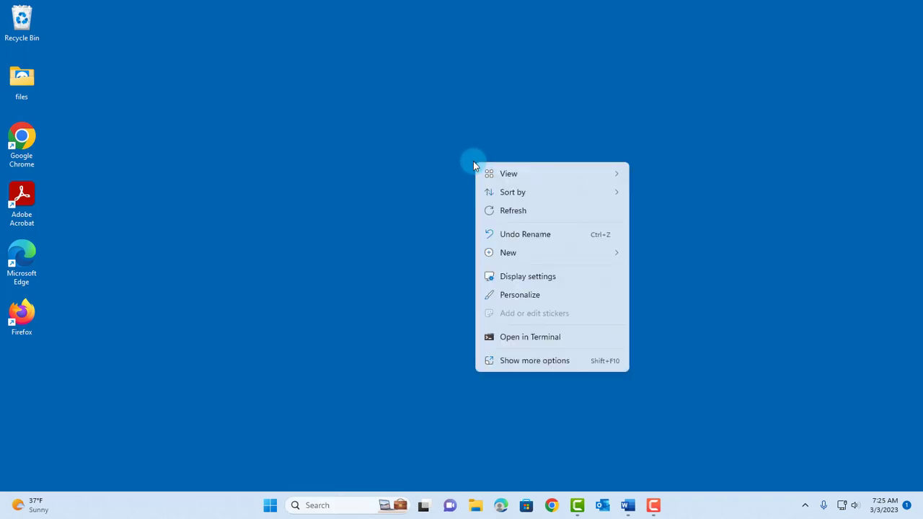
left_click(514, 294)
scroll(298, 361, "down", 2)
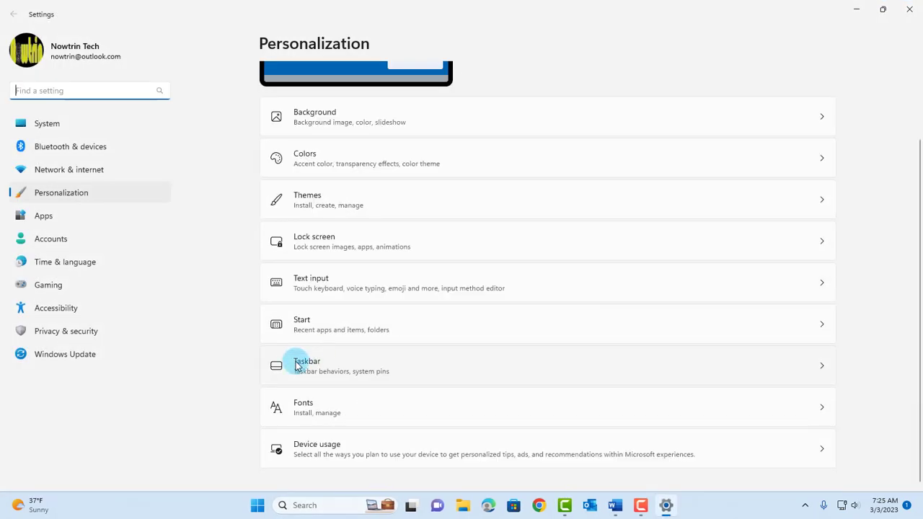
left_click(371, 360)
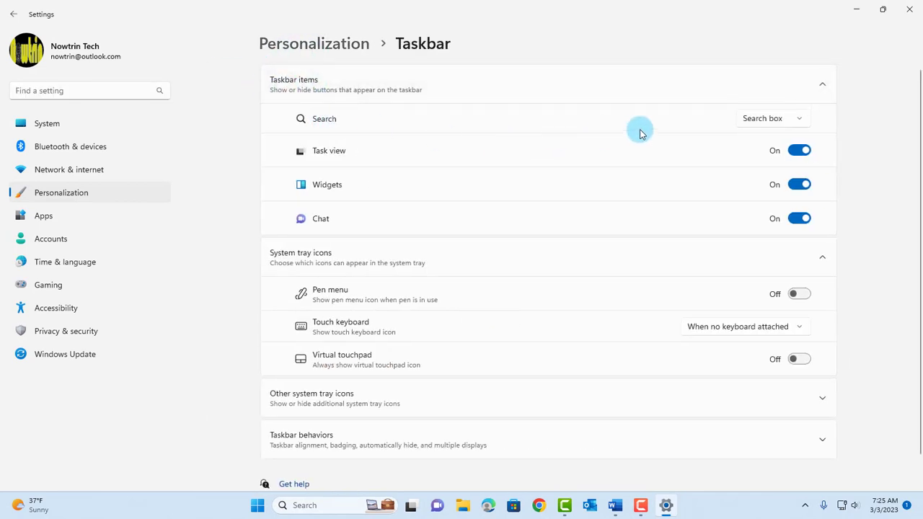
- Try the Search icon only and Search icon and label styles, then restore Search box
left_click(799, 119)
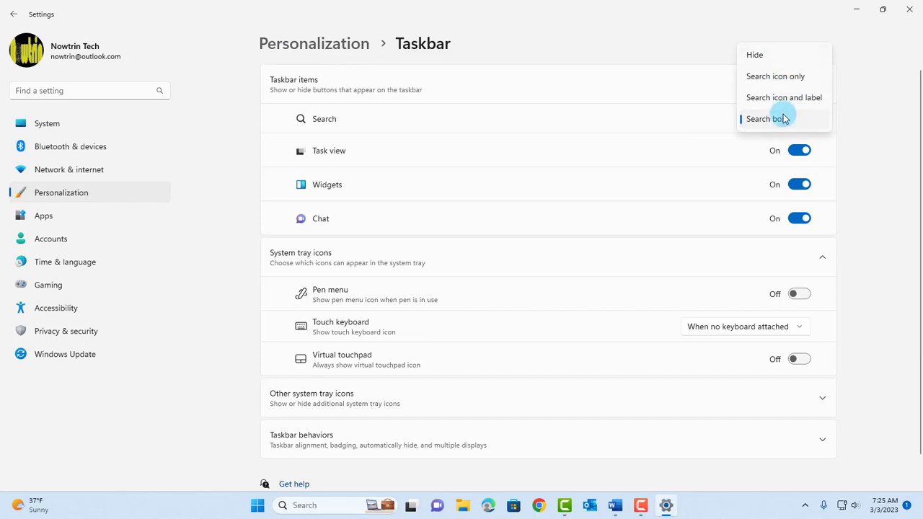
left_click(775, 78)
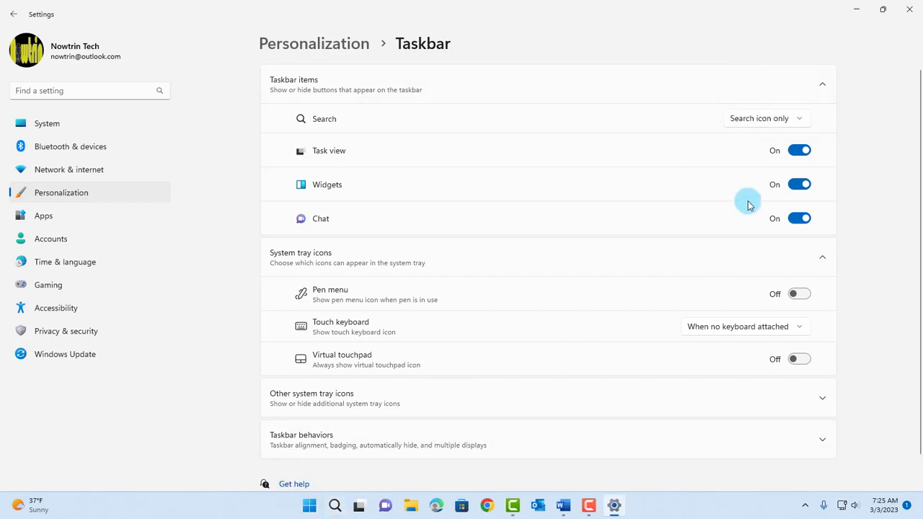
left_click(793, 120)
left_click(781, 158)
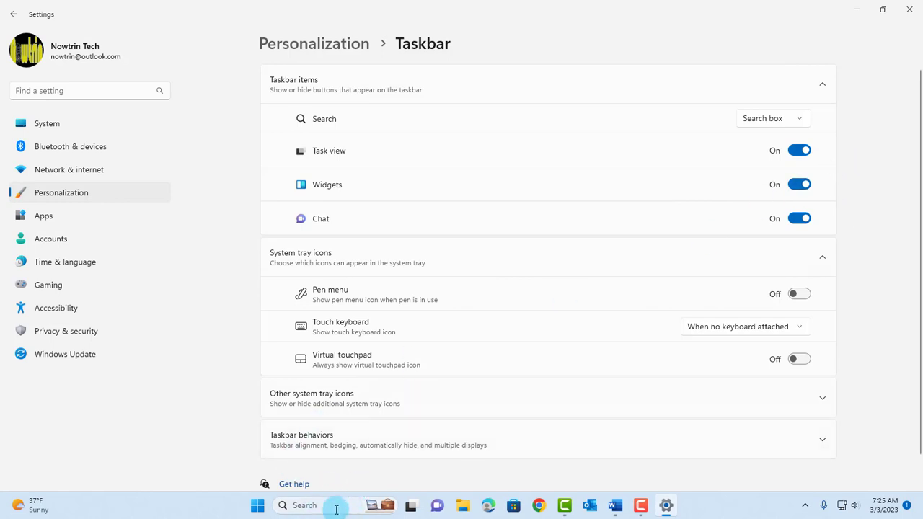
left_click(791, 118)
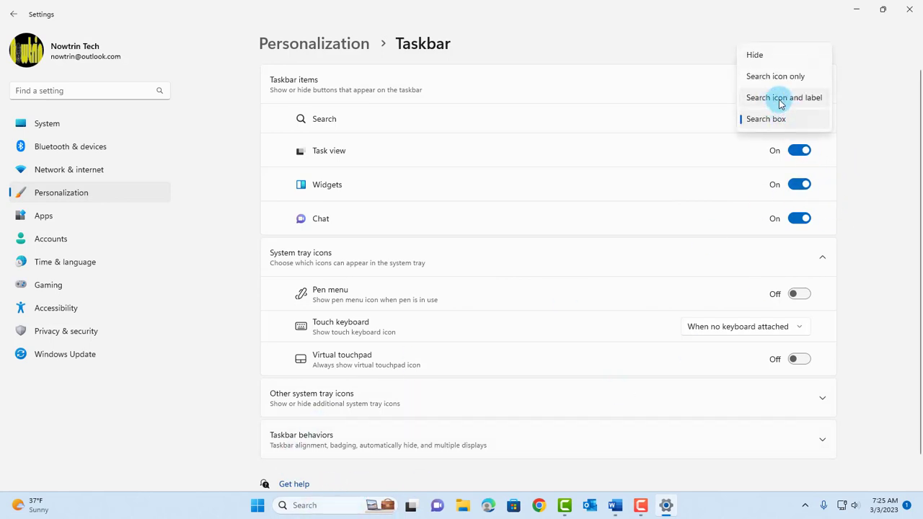
left_click(805, 98)
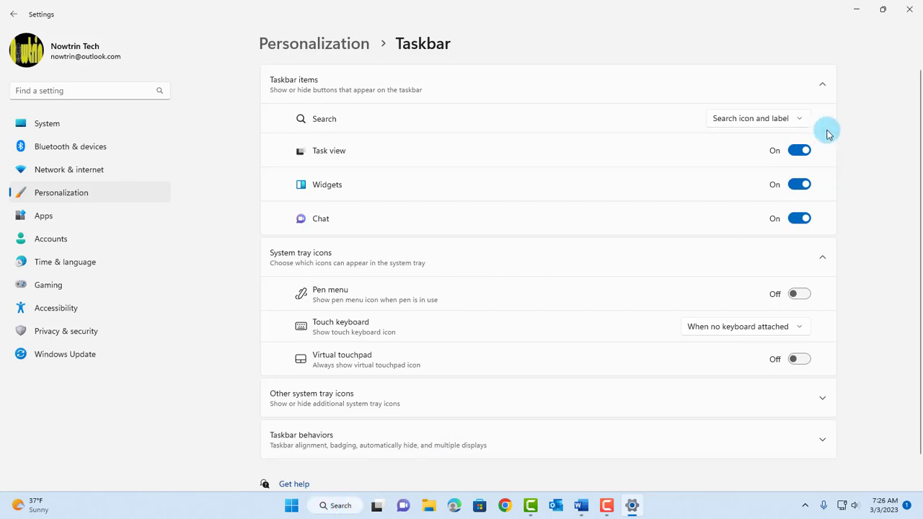
left_click(800, 119)
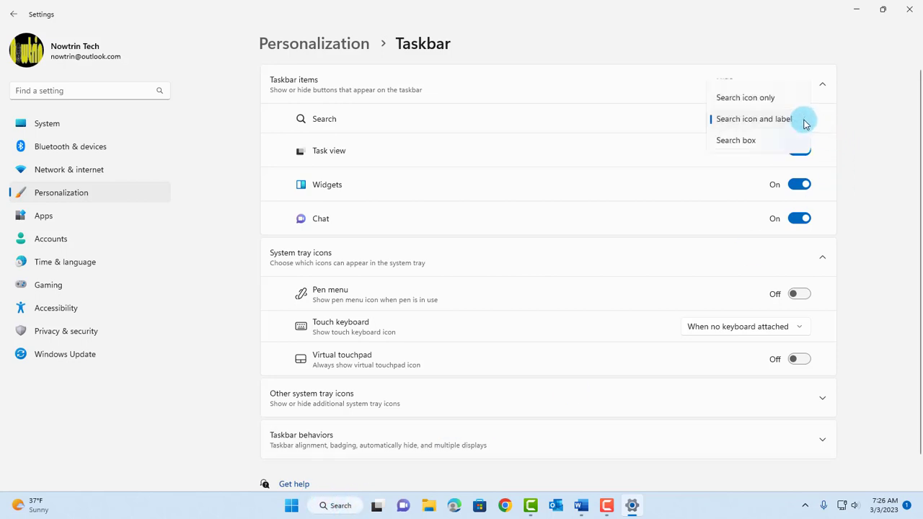
left_click(754, 139)
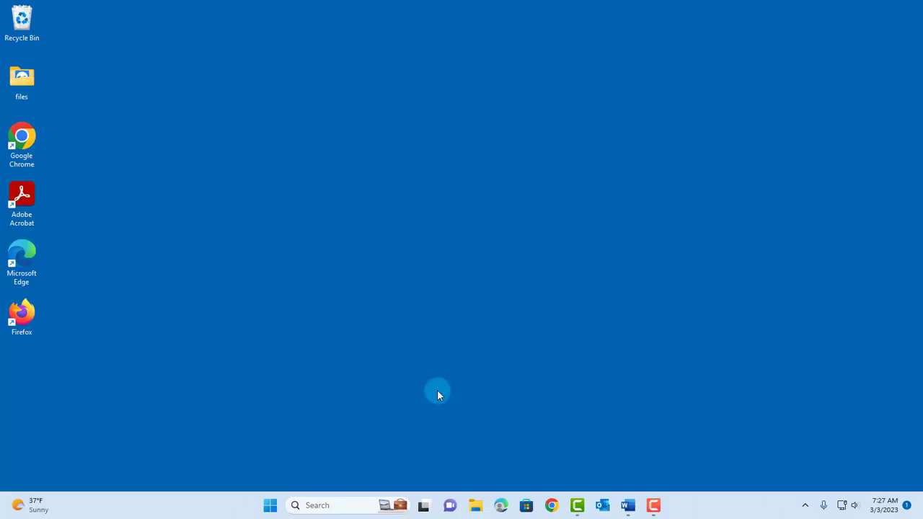
- Launch Task Manager from the taskbar and filter processes by 'goo'
right_click(192, 505)
left_click(235, 460)
left_click_drag(674, 71, 679, 48)
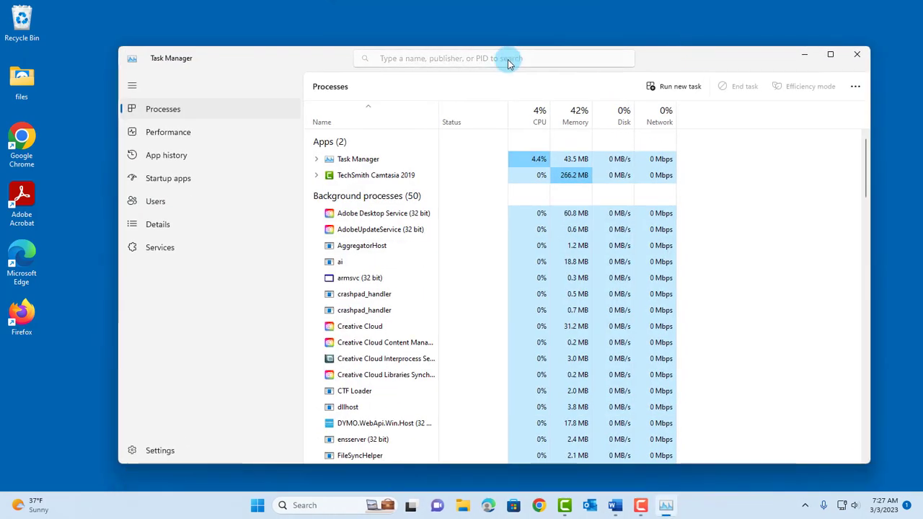
left_click(432, 60)
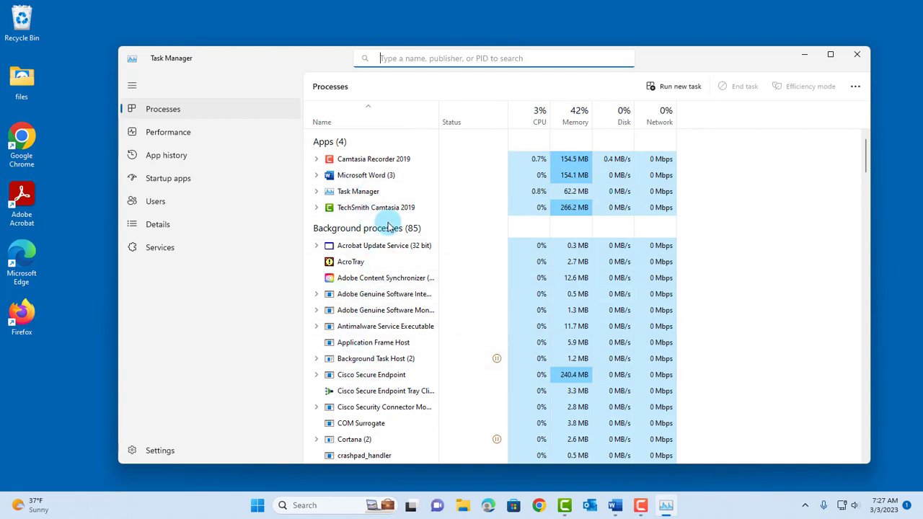
type("goo")
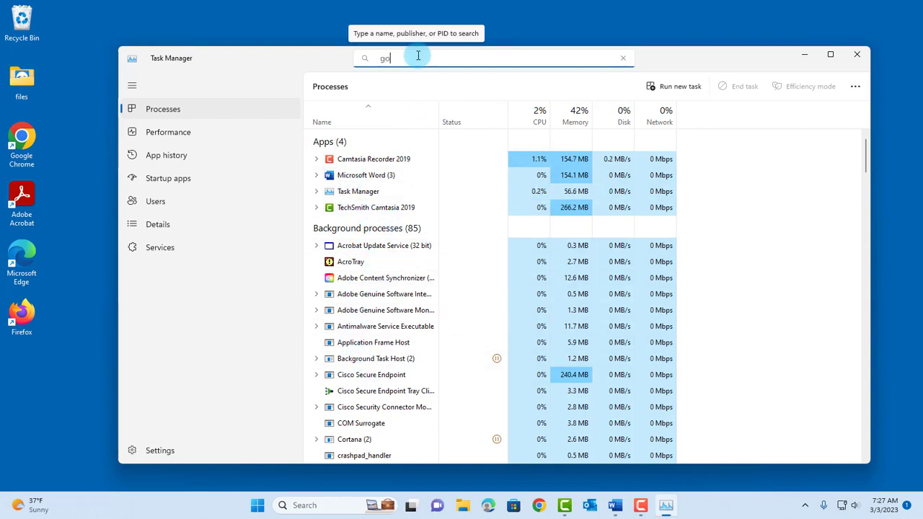
- Try Efficiency mode on a Google Drive process, then cancel the prompt
left_click(344, 184)
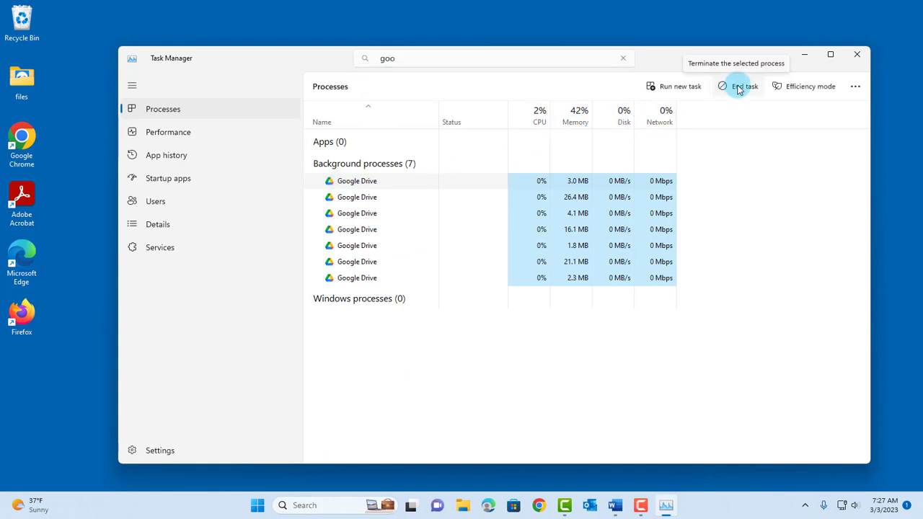
left_click(806, 87)
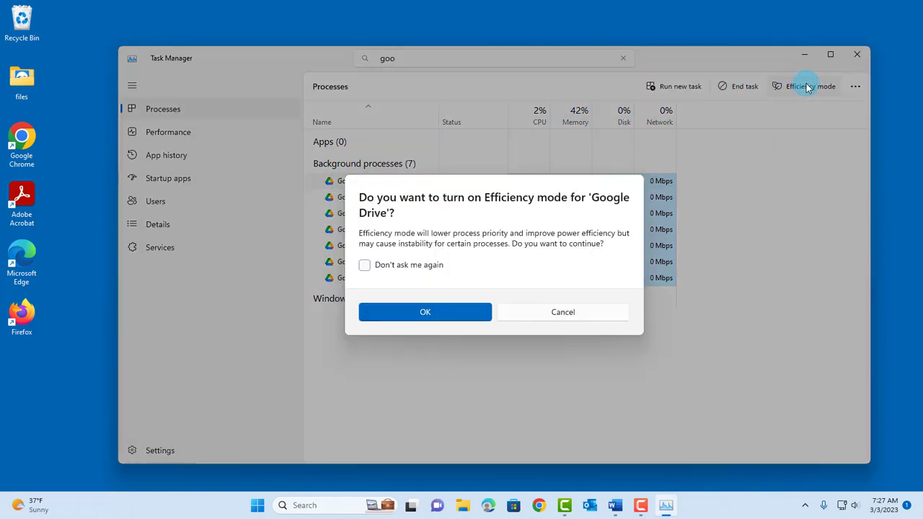
left_click(566, 312)
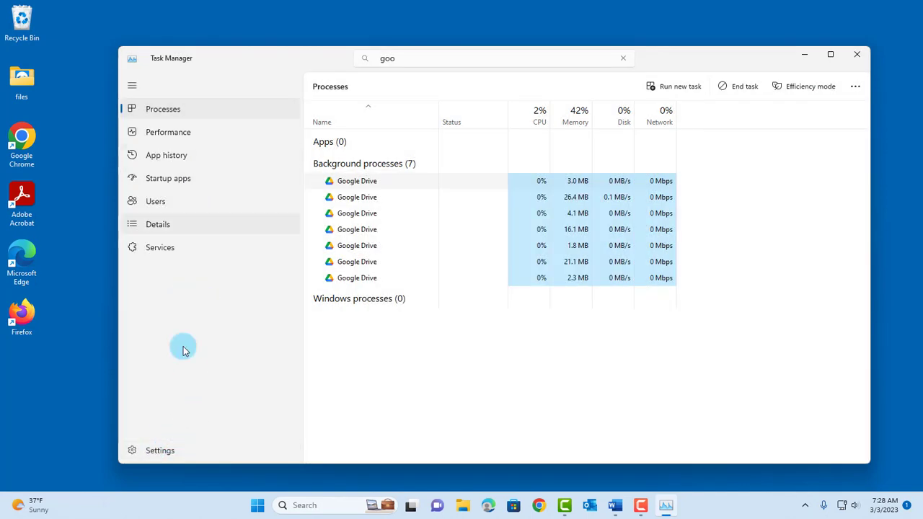
- Preview the Light, Dark and system themes in Task Manager settings, settling on Light
left_click(160, 450)
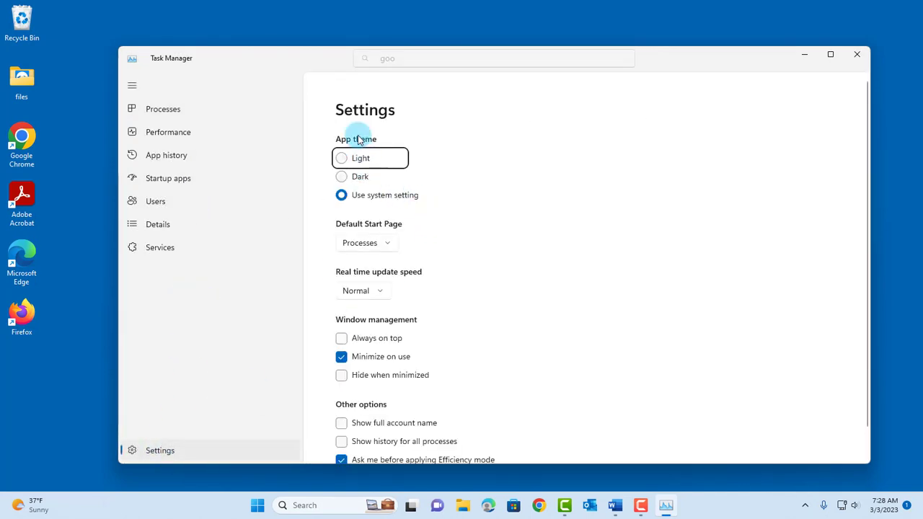
left_click(350, 158)
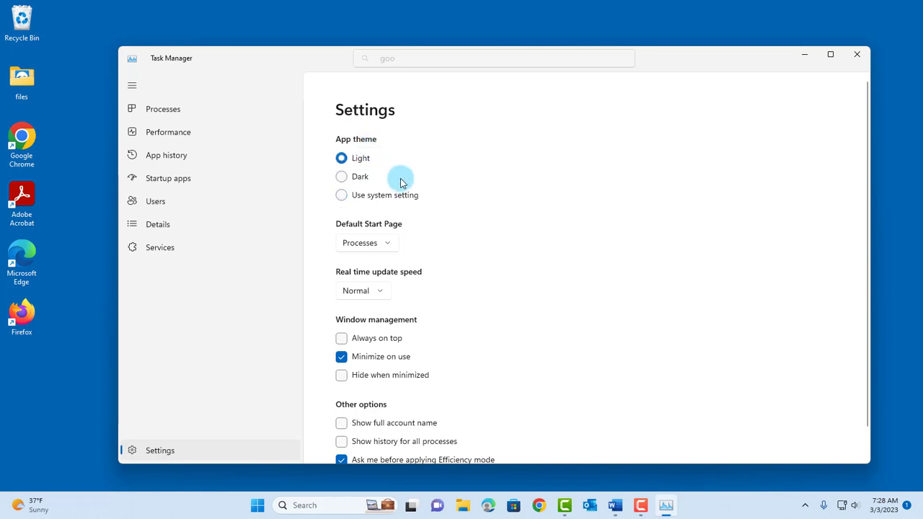
left_click(343, 178)
left_click(340, 195)
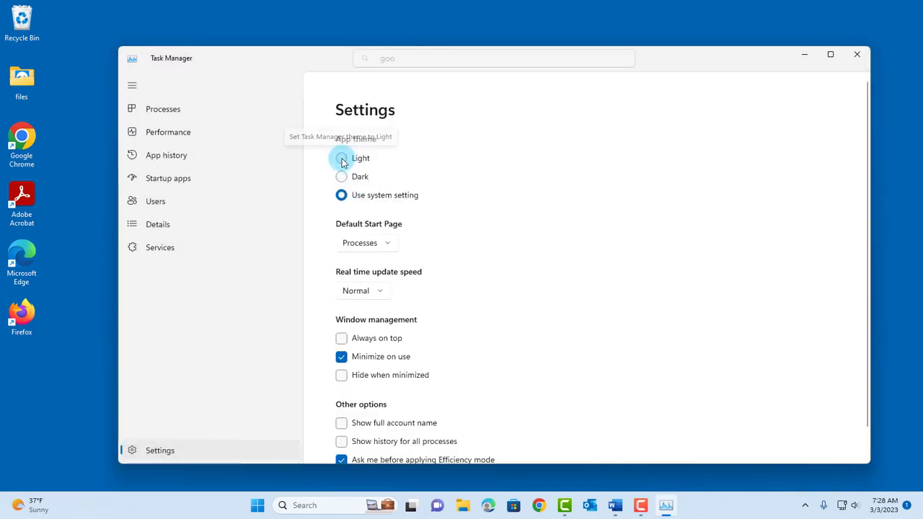
left_click(348, 160)
scroll(548, 223, "down", 1)
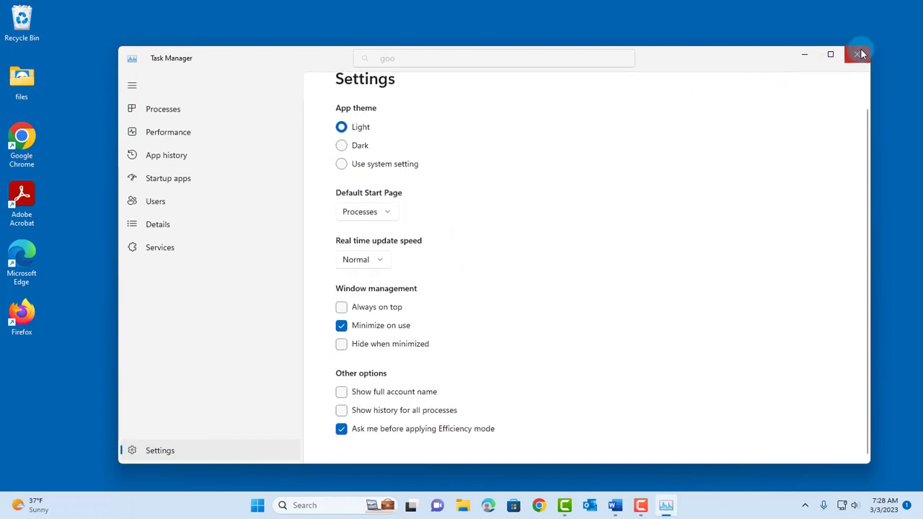
- Launch Snipping Tool via an 'sn' search and switch it to video recording mode
key("super")
type("sn")
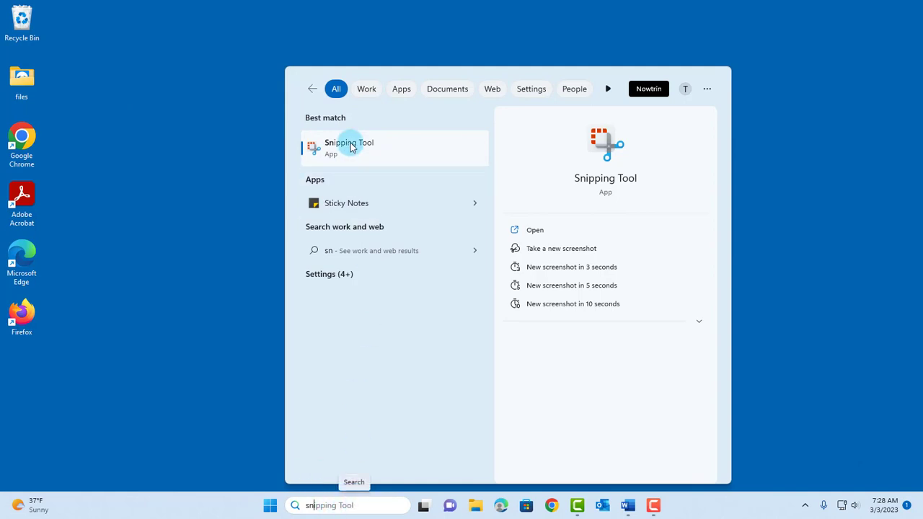
left_click(382, 149)
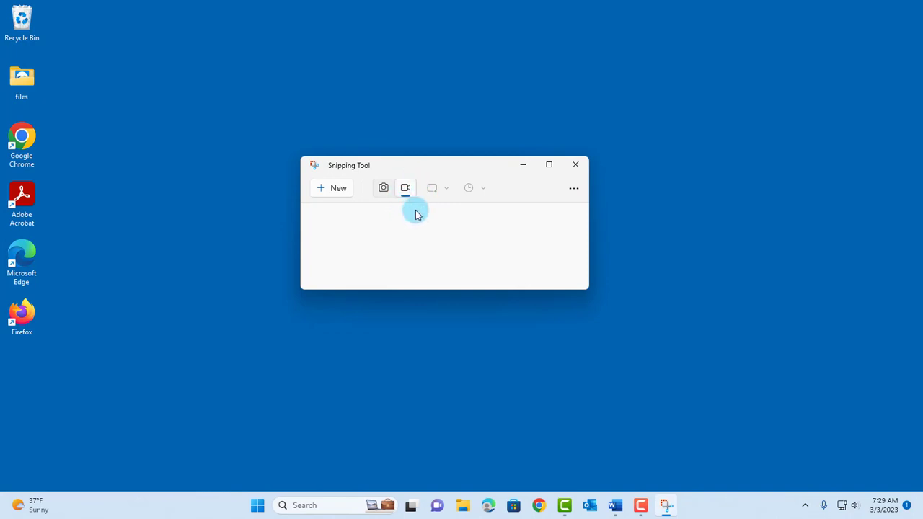
left_click(406, 189)
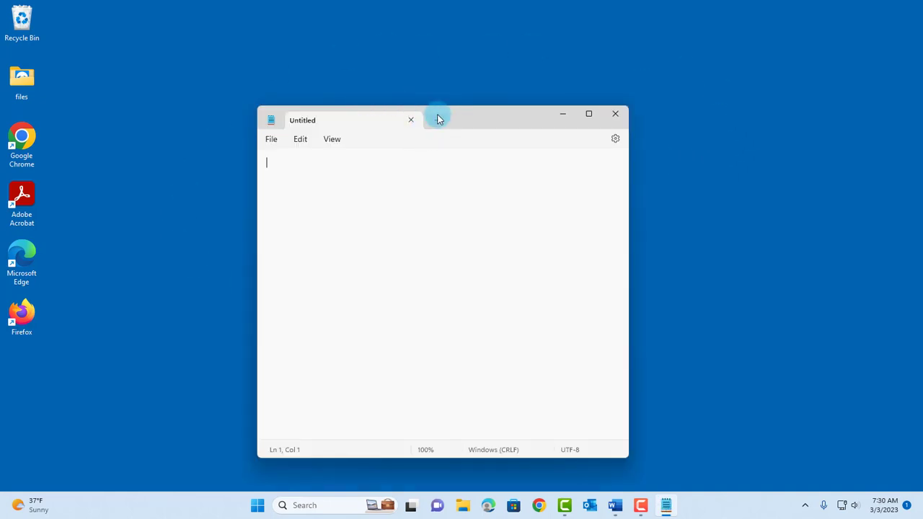
- Add more blank Untitled tabs to Notepad, one after another, with the + button
left_click(440, 119)
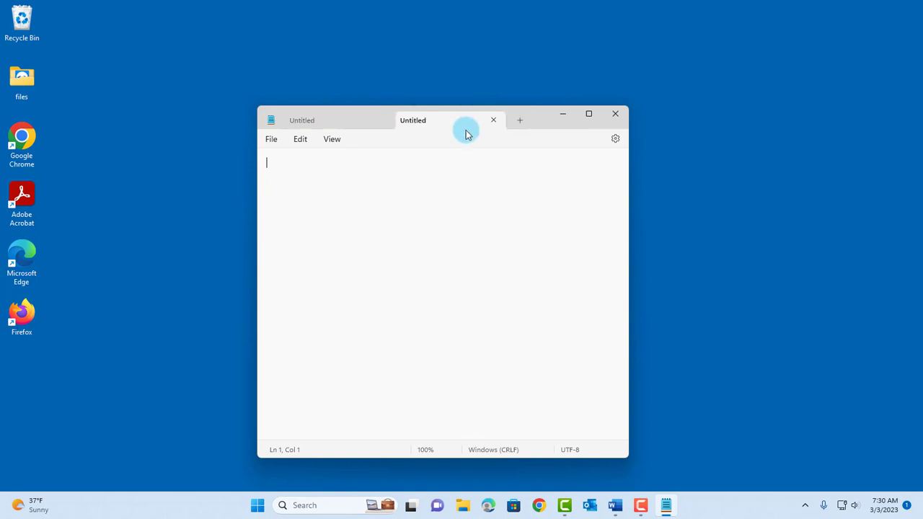
left_click(520, 122)
left_click(521, 121)
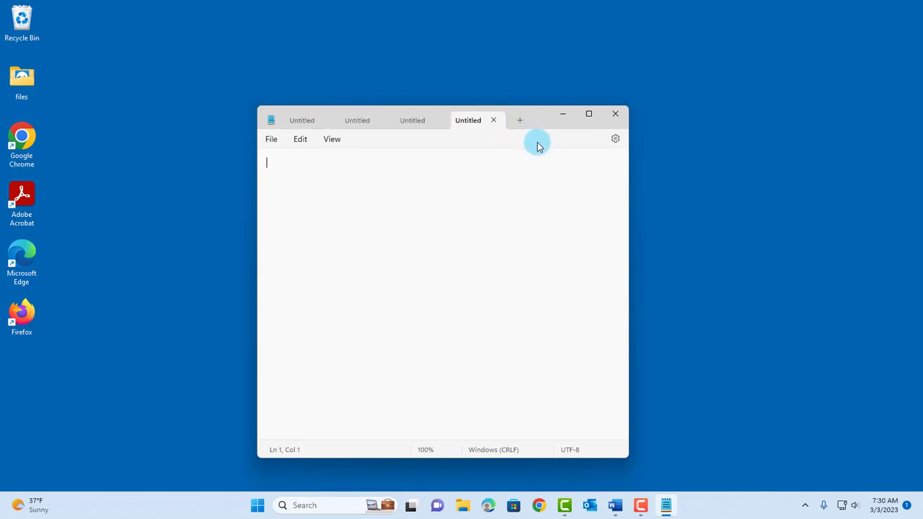
left_click(521, 120)
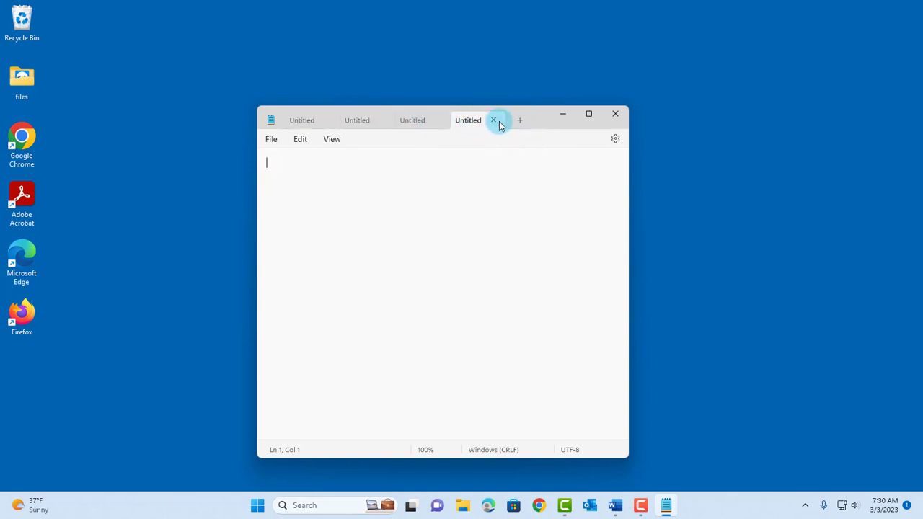